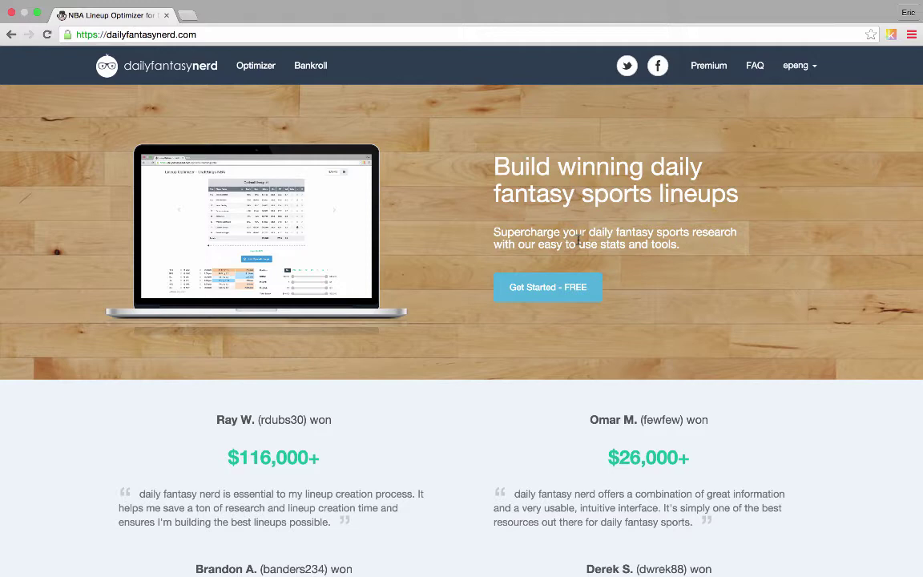
Open the FanDuel NBA lineup optimizer and view the available fantasy sites and sports
{"action": "left_click", "coordinate": [542, 287]}
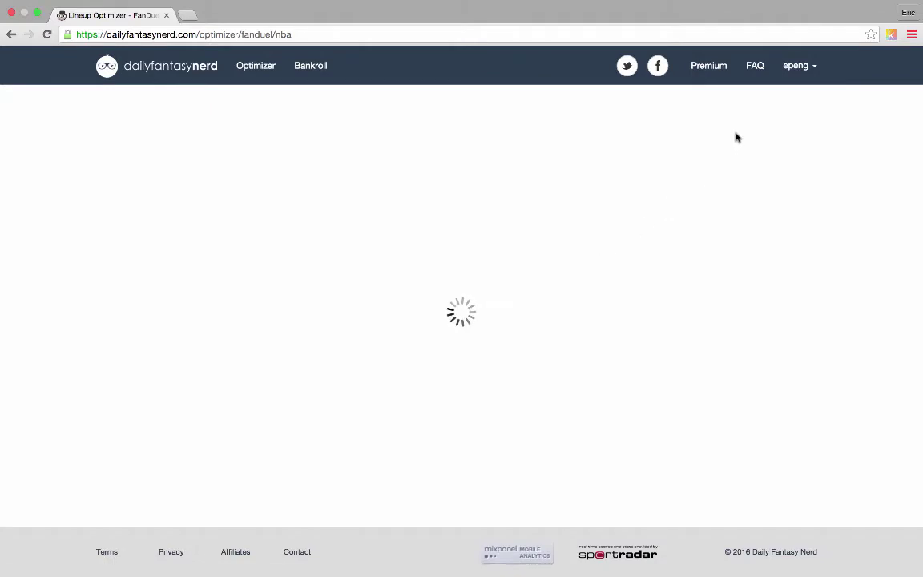
{"action": "left_click", "coordinate": [733, 106]}
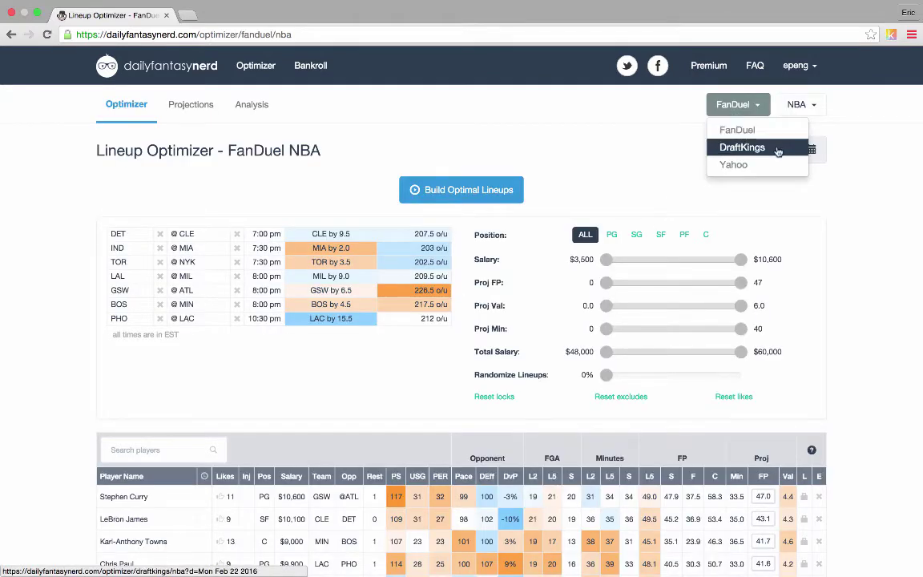
{"action": "left_click", "coordinate": [801, 105]}
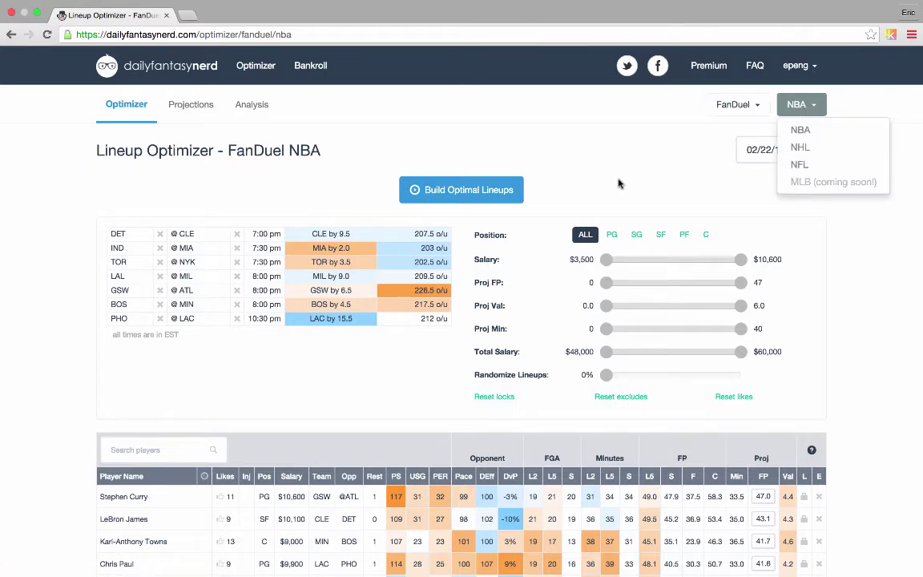
{"action": "left_click", "coordinate": [561, 165]}
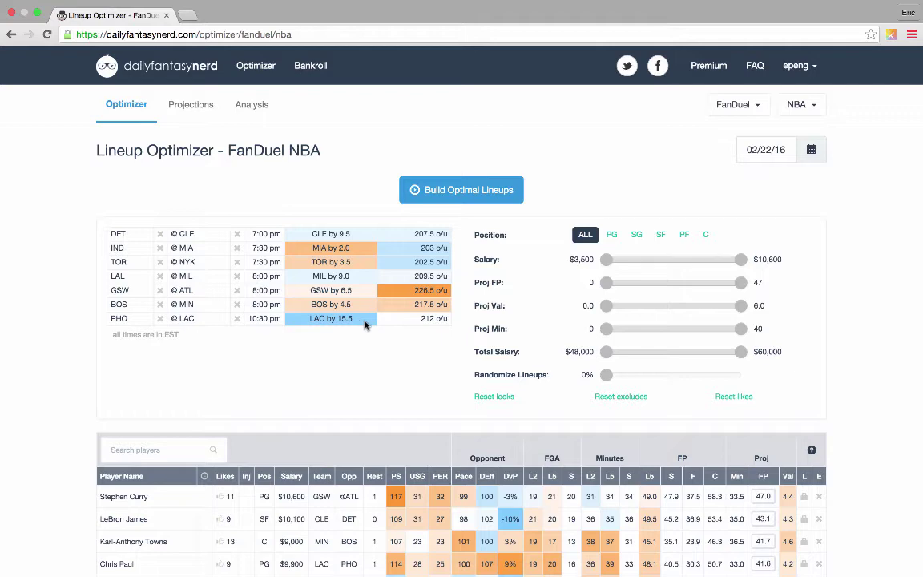
Examine the player statistics table and look through Kyle Lowry's game log for this season
{"action": "scroll", "coordinate": [363, 324], "scroll_direction": "down", "scroll_amount": 2}
{"action": "scroll", "coordinate": [365, 325], "scroll_direction": "down", "scroll_amount": 5}
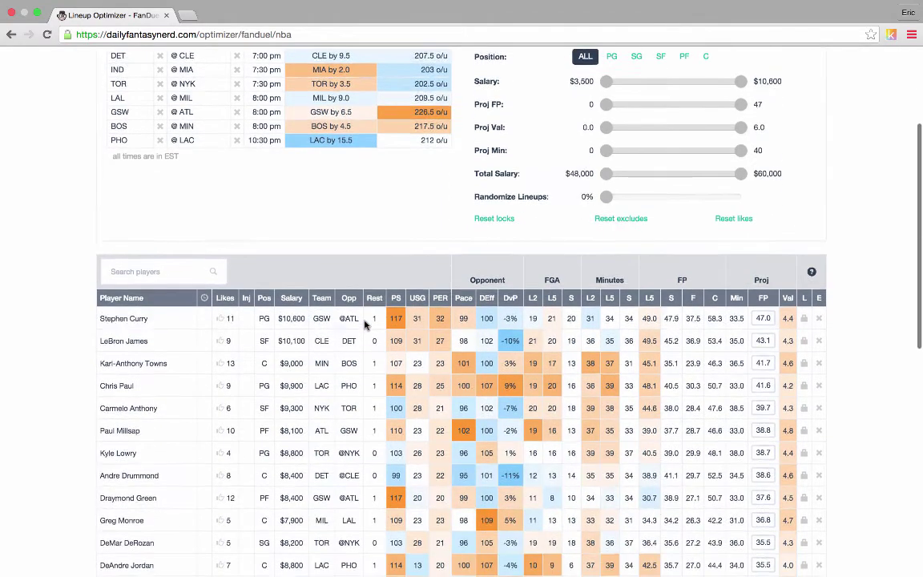
{"action": "scroll", "coordinate": [365, 324], "scroll_direction": "down", "scroll_amount": 1}
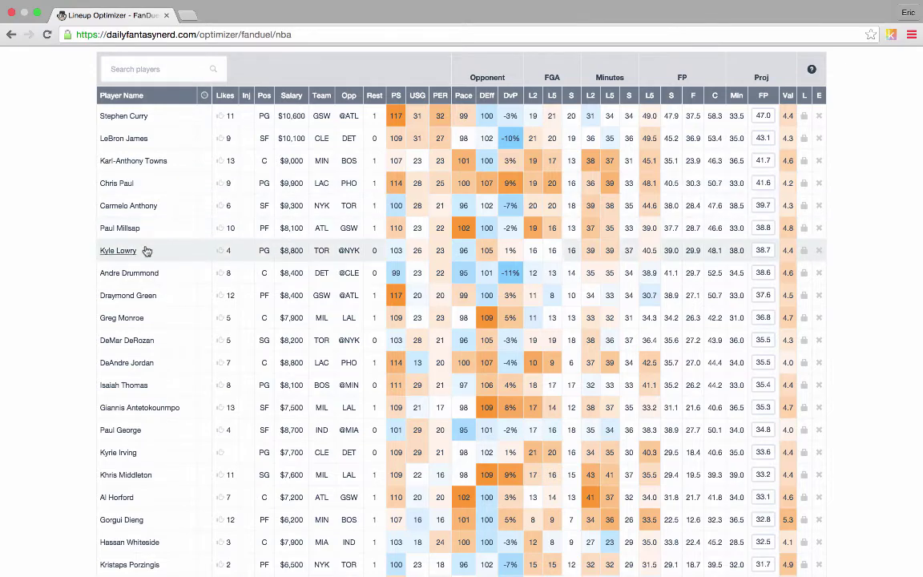
{"action": "left_click", "coordinate": [119, 251]}
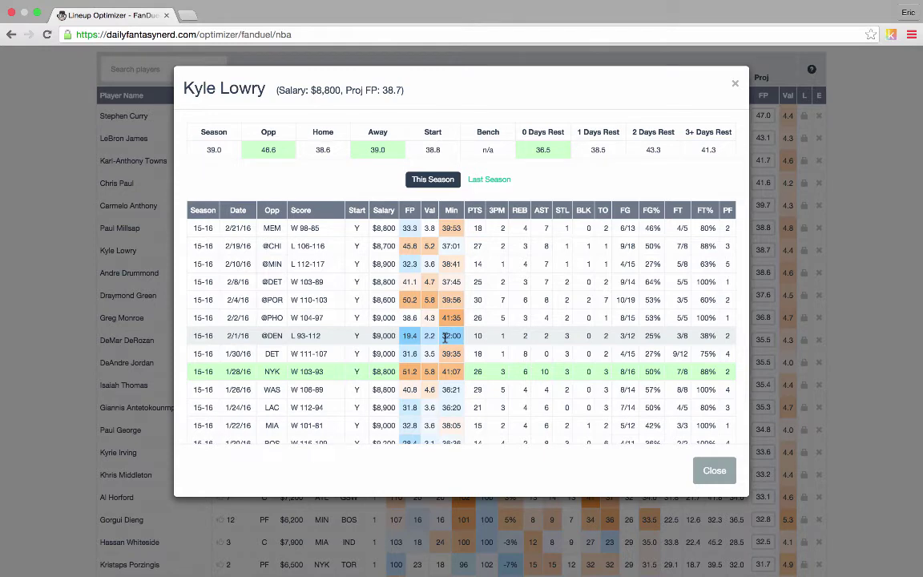
{"action": "left_click", "coordinate": [58, 243]}
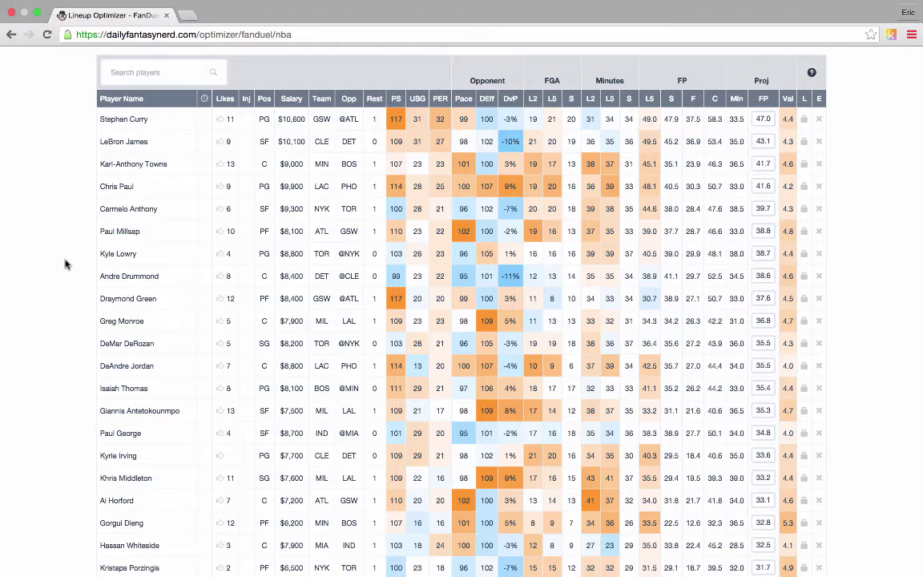
Filter the player table to point guards and sort it by projected value, highest first
{"action": "scroll", "coordinate": [66, 264], "scroll_direction": "up", "scroll_amount": 5}
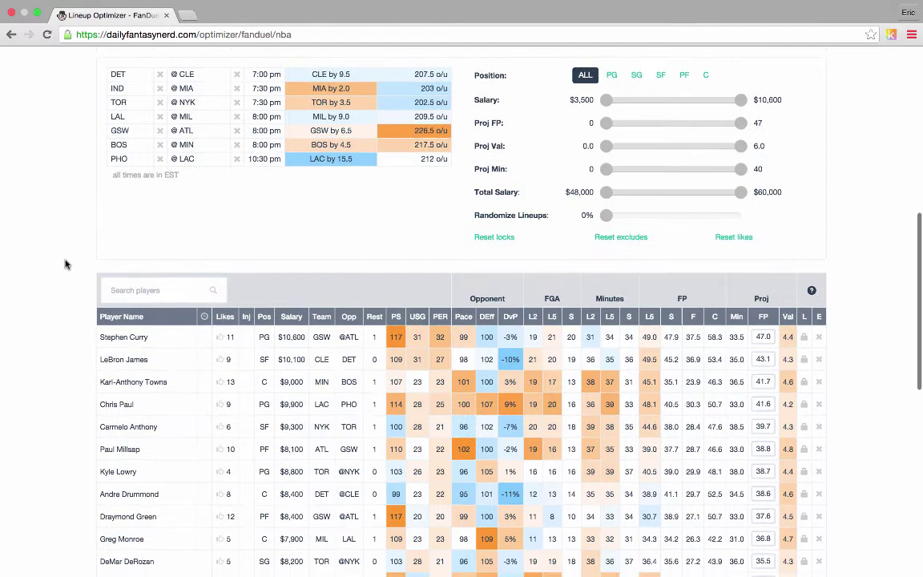
{"action": "left_click", "coordinate": [611, 77]}
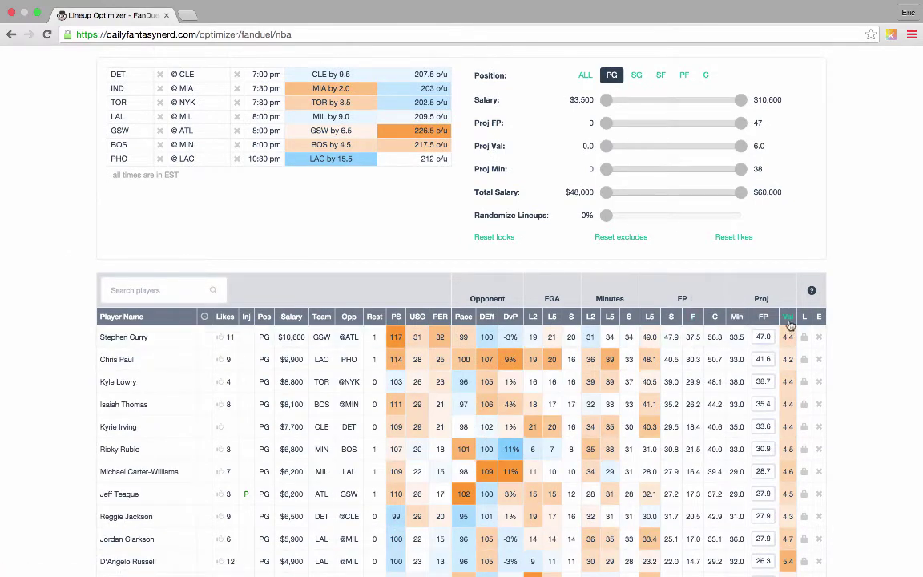
{"action": "left_click", "coordinate": [789, 321]}
{"action": "left_click", "coordinate": [789, 321]}
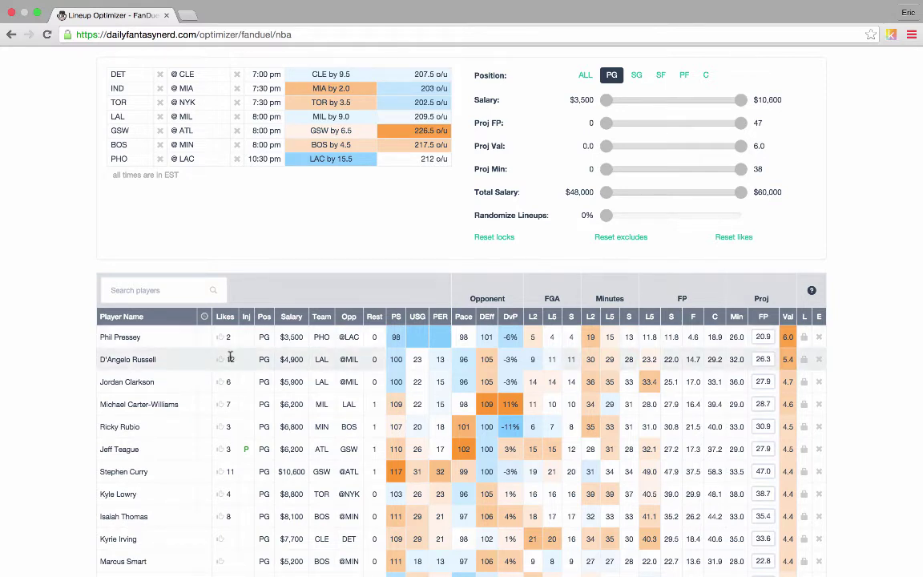
Lock point guard D'Angelo Russell and shooting guard Zach LaVine into the lineup
{"action": "left_click_drag", "start_coordinate": [280, 360], "coordinate": [304, 360]}
{"action": "left_click", "coordinate": [804, 359]}
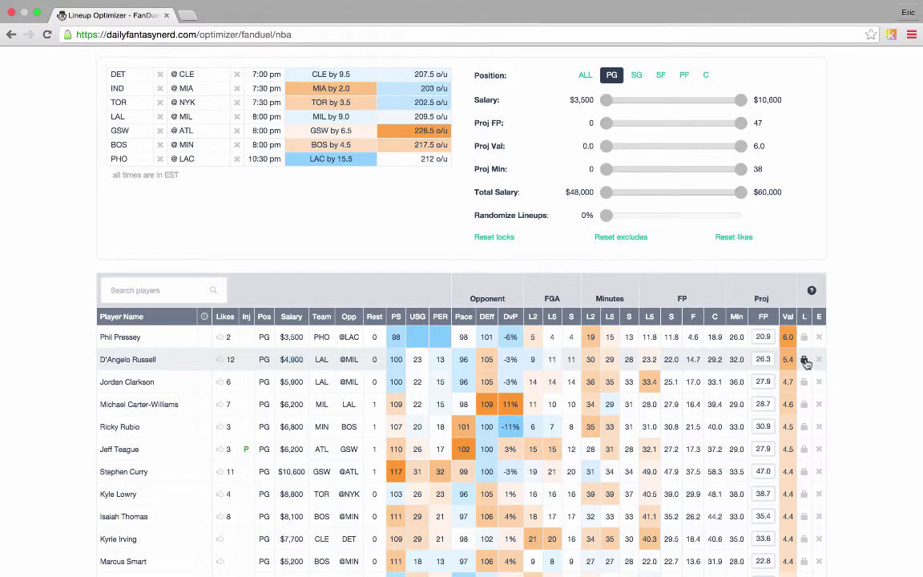
{"action": "left_click", "coordinate": [637, 76]}
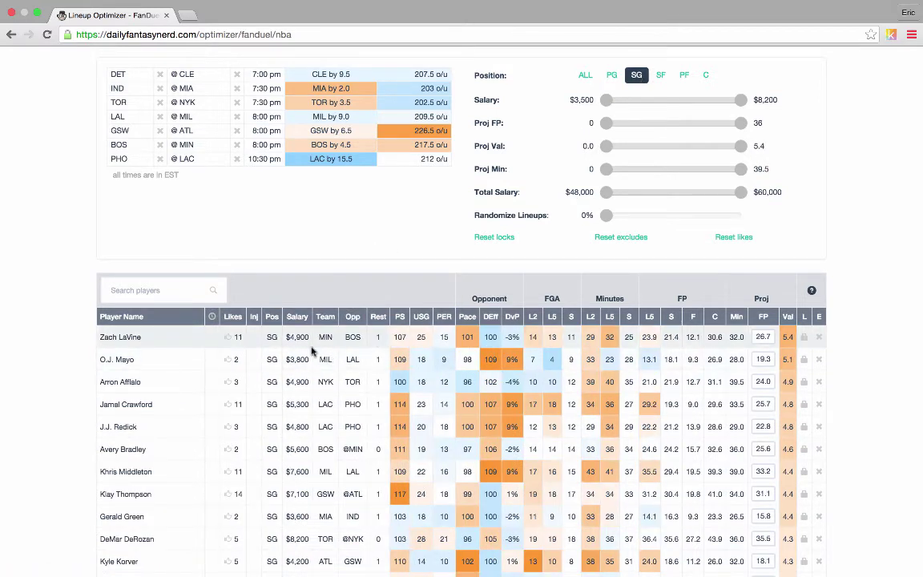
{"action": "left_click", "coordinate": [804, 338]}
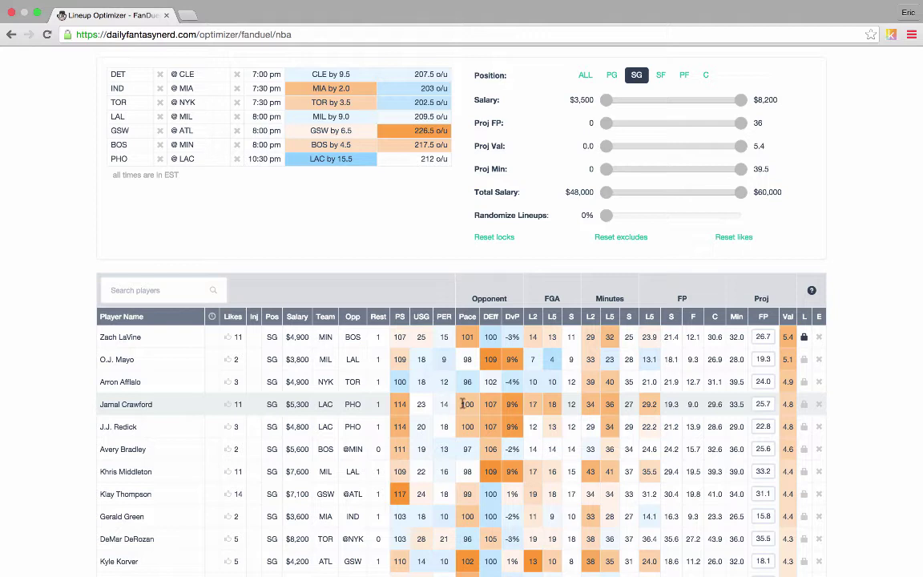
Check Jamal Crawford's opponent, shot attempt and minutes figures, and lock him as the second shooting guard
{"action": "left_click_drag", "start_coordinate": [463, 404], "coordinate": [523, 403]}
{"action": "left_click_drag", "start_coordinate": [526, 404], "coordinate": [552, 406]}
{"action": "left_click_drag", "start_coordinate": [586, 404], "coordinate": [618, 409]}
{"action": "left_click", "coordinate": [804, 404]}
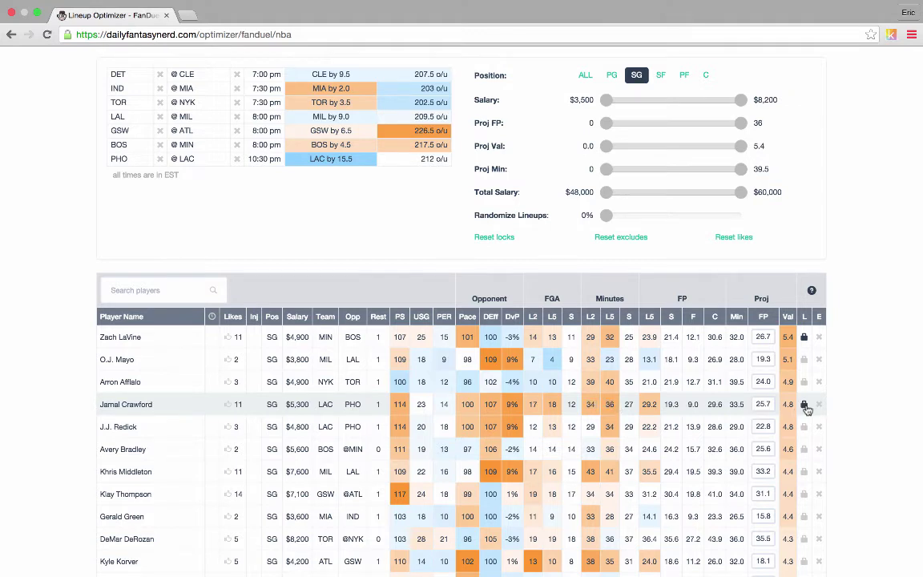
Filter to small forwards and lock Giannis Antetokounmpo, checking his opponent, shot attempt and minutes figures
{"action": "left_click", "coordinate": [661, 76]}
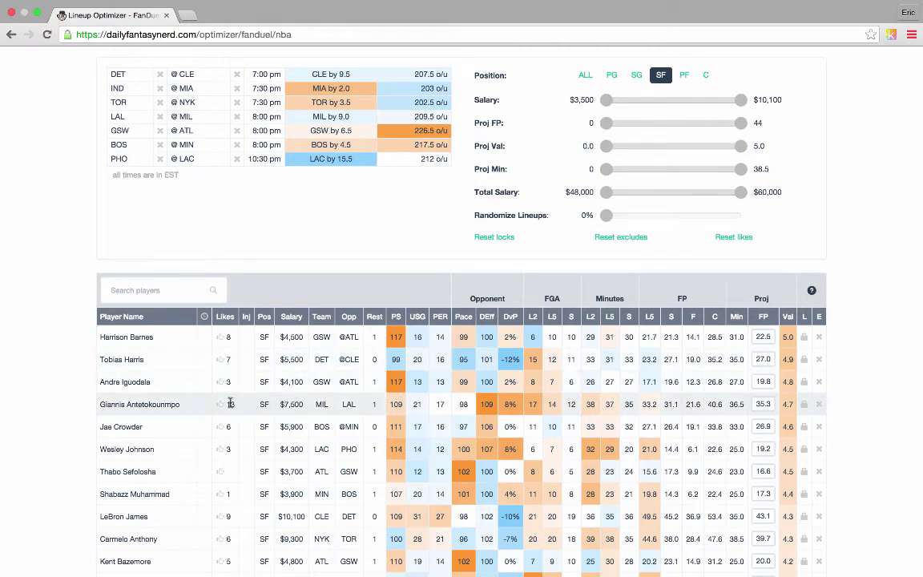
{"action": "left_click_drag", "start_coordinate": [457, 403], "coordinate": [519, 410]}
{"action": "double_click", "coordinate": [530, 405]}
{"action": "left_click_drag", "start_coordinate": [585, 411], "coordinate": [614, 408]}
{"action": "left_click", "coordinate": [804, 405]}
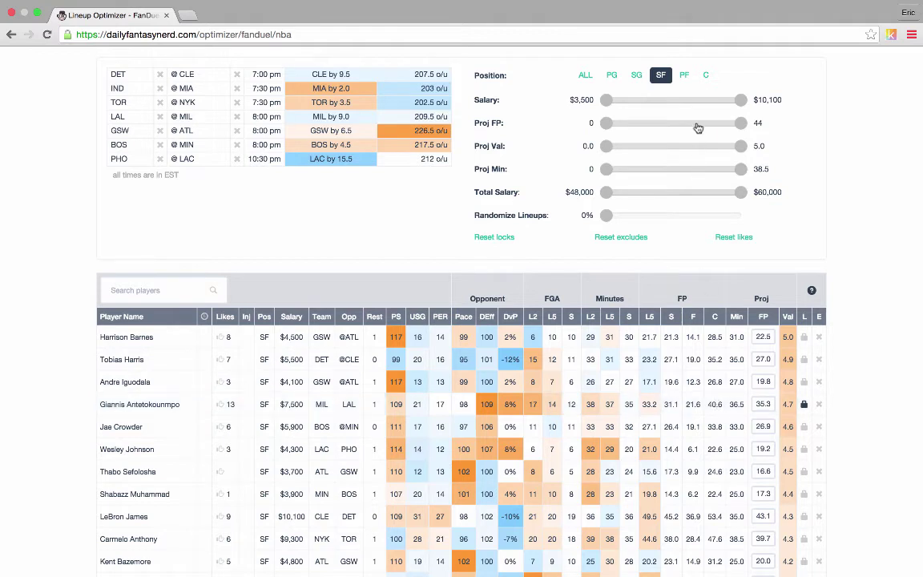
Filter to power forwards and lock Jabari Parker, checking his opponent and shot attempt figures
{"action": "left_click", "coordinate": [685, 74]}
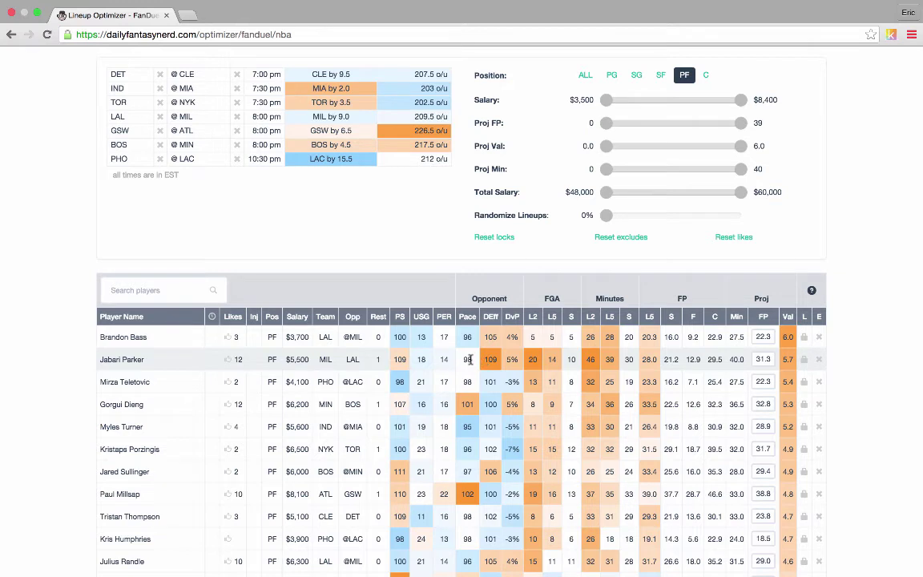
{"action": "left_click_drag", "start_coordinate": [466, 360], "coordinate": [506, 360]}
{"action": "left_click", "coordinate": [531, 360]}
{"action": "double_click", "coordinate": [532, 360]}
{"action": "left_click", "coordinate": [803, 362]}
Filter to centers and lock Karl-Anthony Towns, checking his recent minutes and shot attempts
{"action": "left_click", "coordinate": [706, 75]}
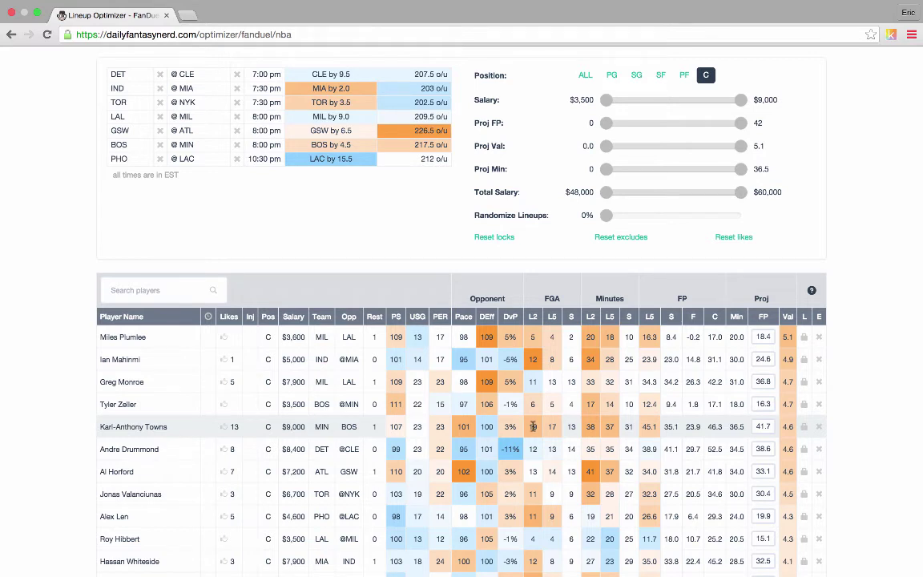
{"action": "left_click_drag", "start_coordinate": [590, 426], "coordinate": [610, 426]}
{"action": "left_click_drag", "start_coordinate": [529, 427], "coordinate": [553, 426]}
{"action": "left_click", "coordinate": [805, 430]}
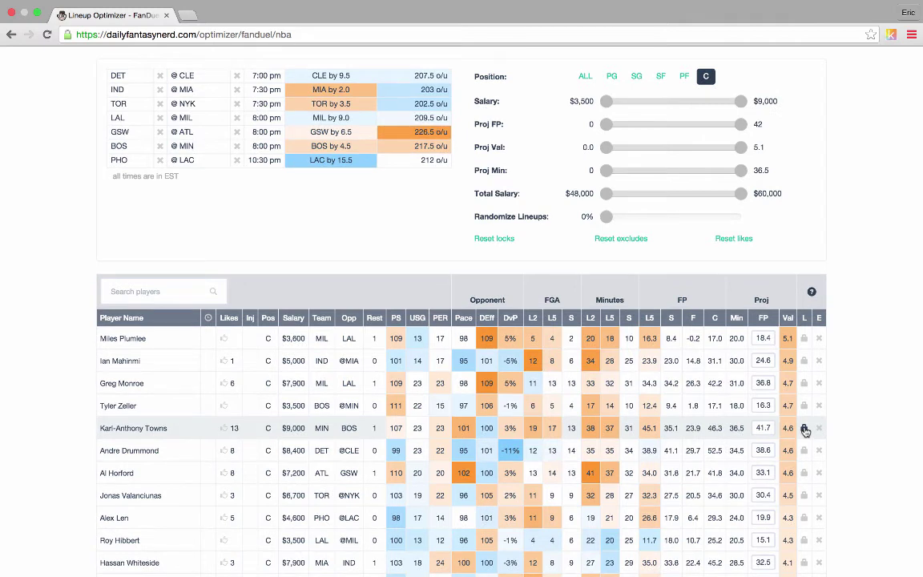
Build the optimal lineups around the locked players
{"action": "left_click", "coordinate": [492, 238]}
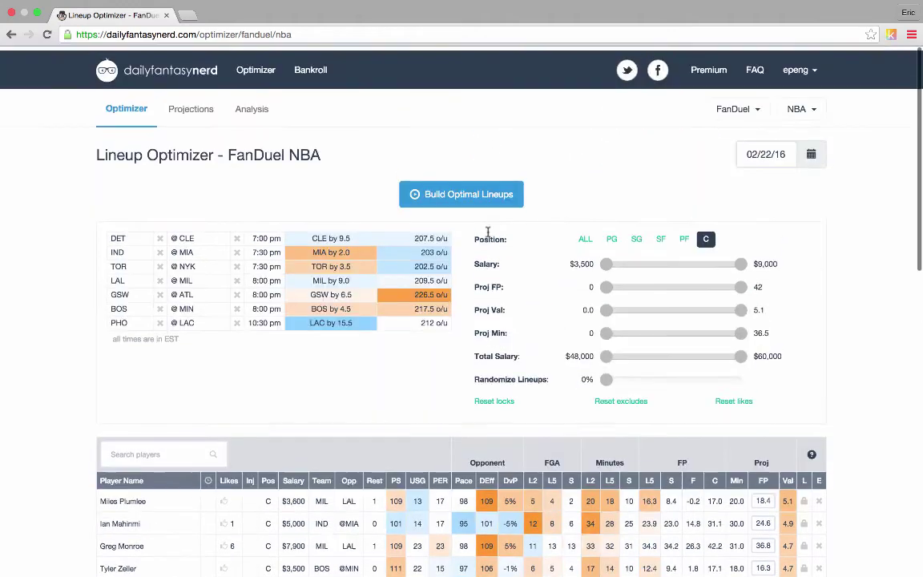
{"action": "left_click", "coordinate": [471, 194]}
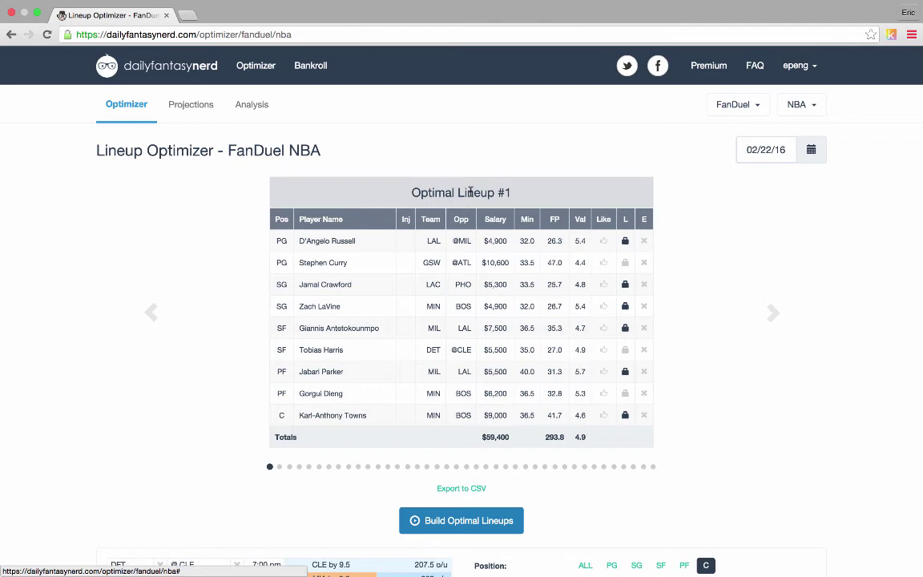
Check Gorgui Dieng's game log and rebuild the optimal lineups with him excluded
{"action": "left_click", "coordinate": [340, 394]}
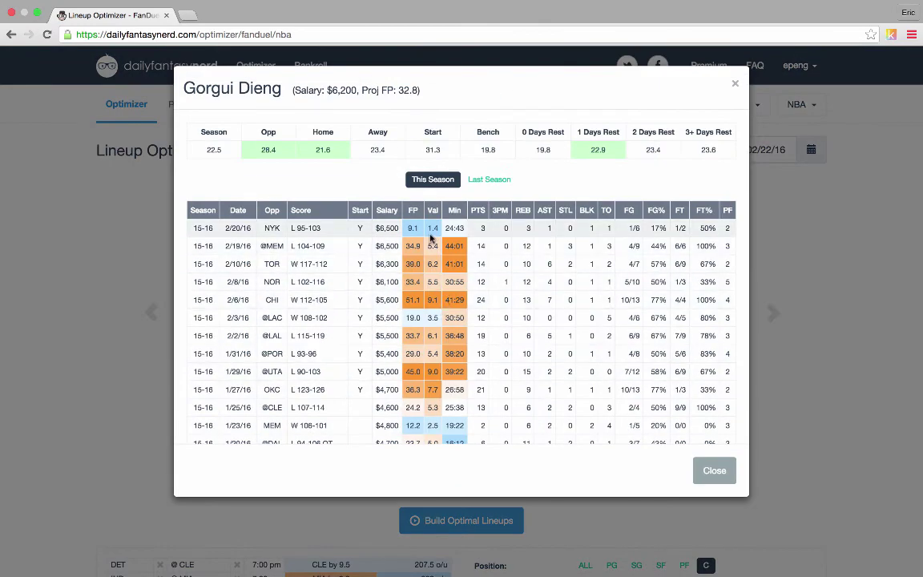
{"action": "key", "text": "Escape"}
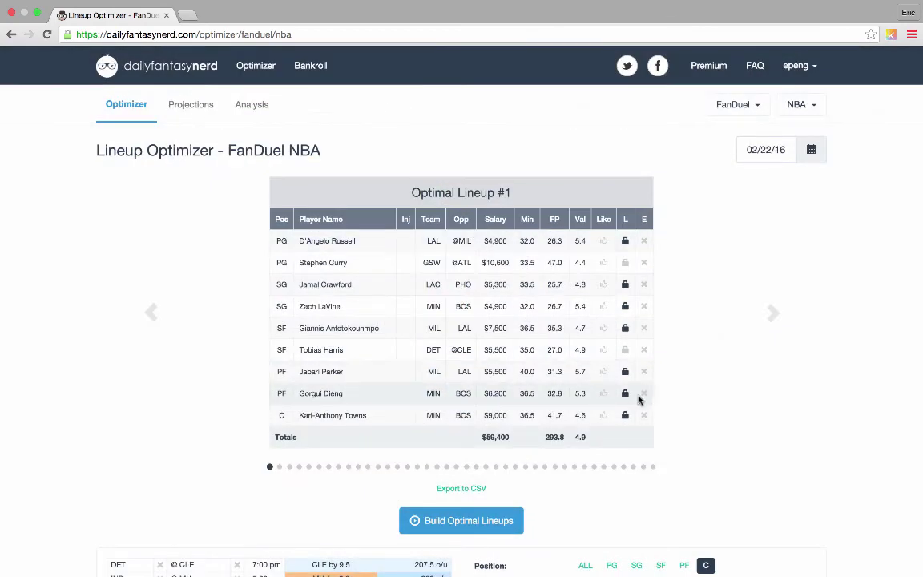
{"action": "left_click", "coordinate": [643, 395]}
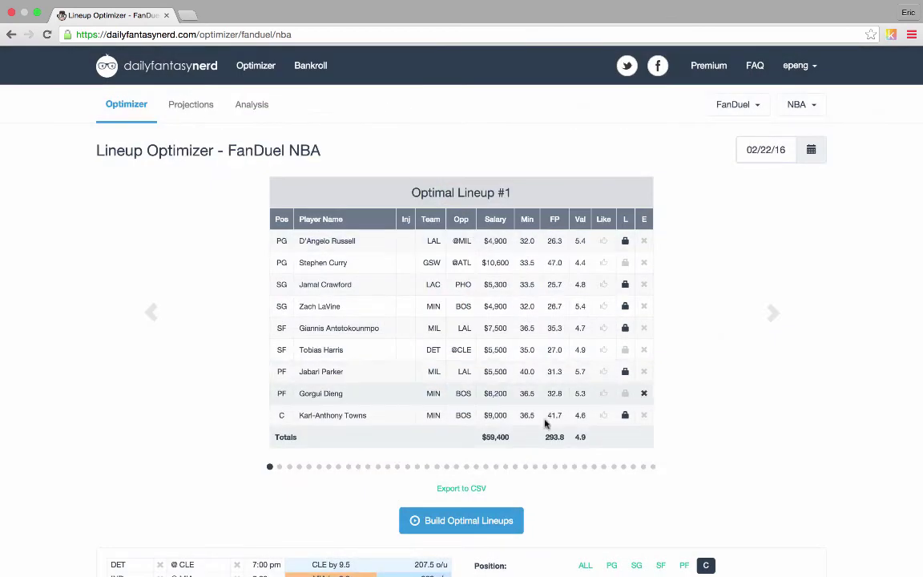
{"action": "left_click", "coordinate": [450, 518]}
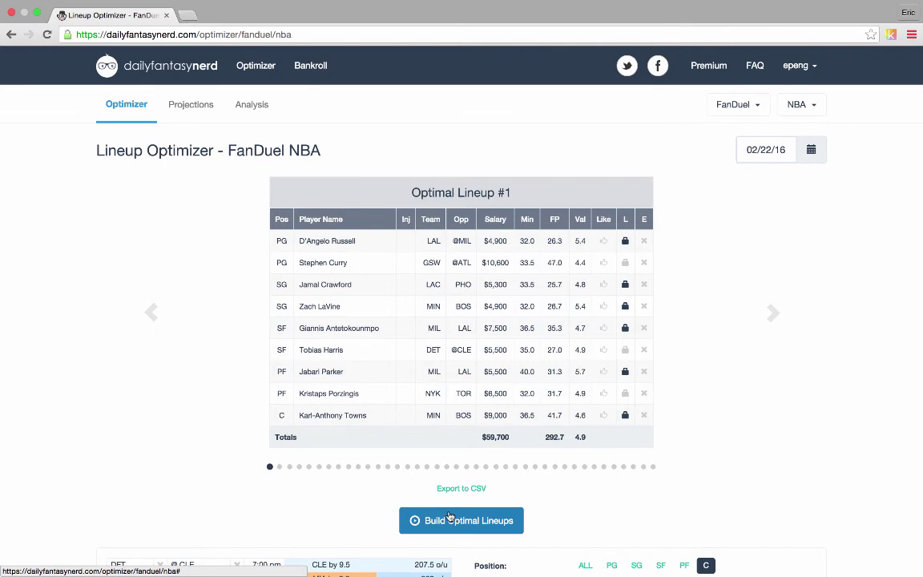
Check Kristaps Porzingis's game log and rebuild the optimal lineups with him excluded
{"action": "left_click", "coordinate": [350, 394]}
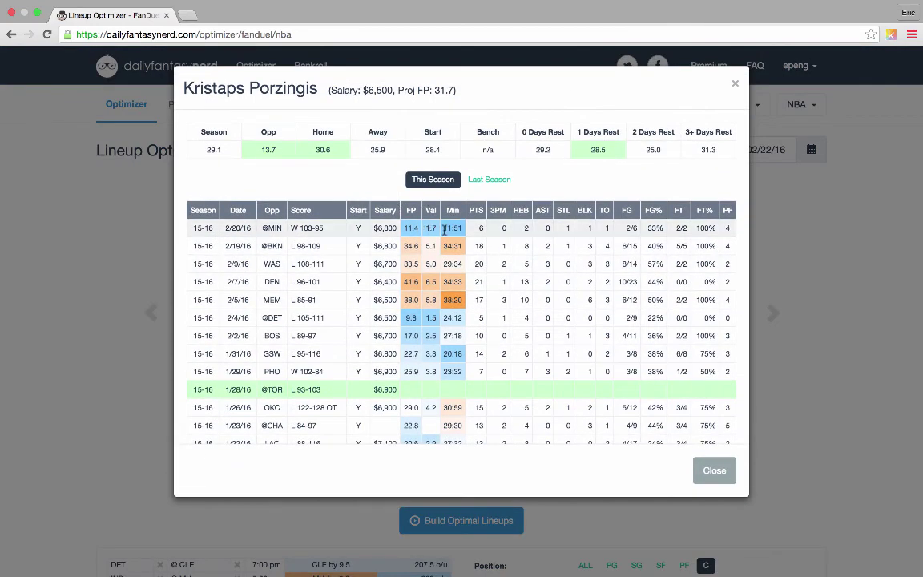
{"action": "key", "text": "Escape"}
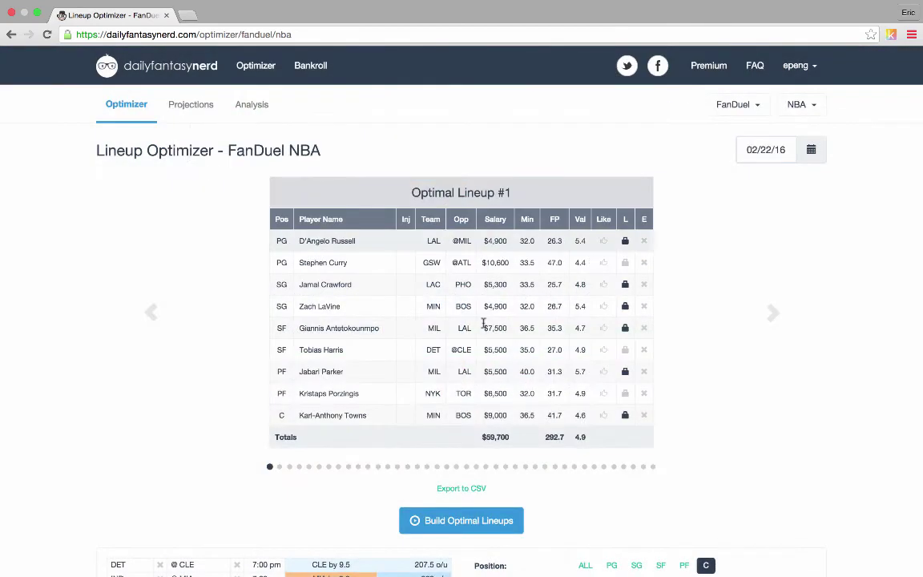
{"action": "left_click", "coordinate": [644, 394]}
{"action": "left_click", "coordinate": [458, 521]}
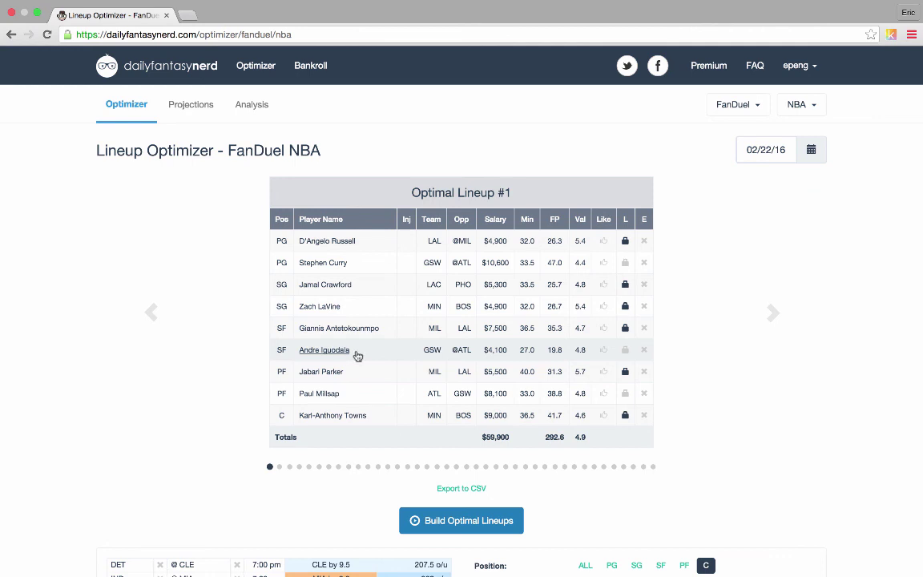
Highlight Stephen Curry's salary in Optimal Lineup #1 and return to the site's home page
{"action": "double_click", "coordinate": [498, 262]}
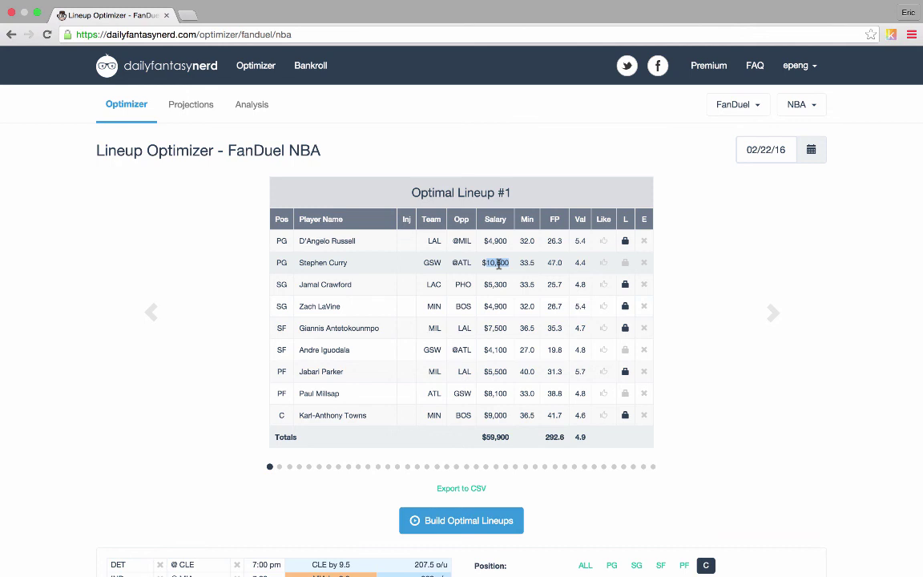
{"action": "left_click", "coordinate": [173, 69]}
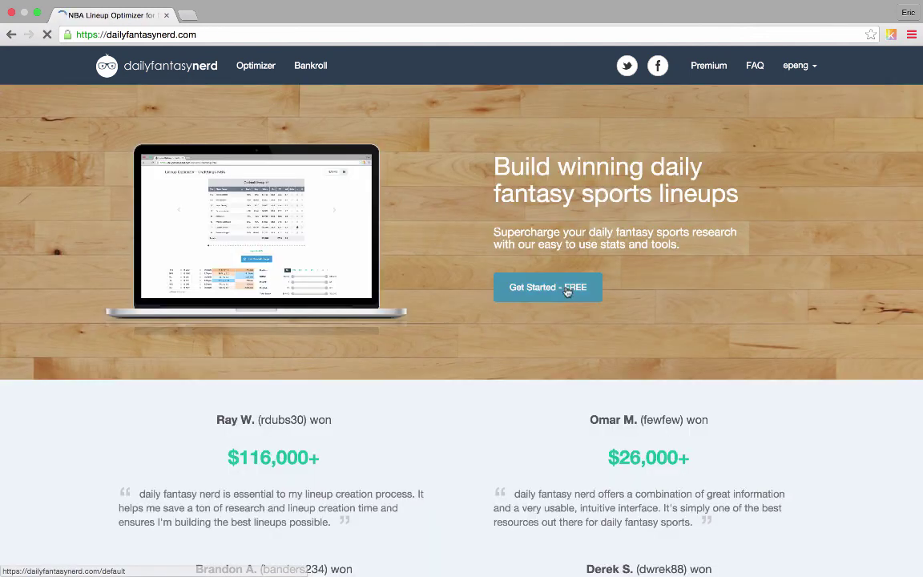